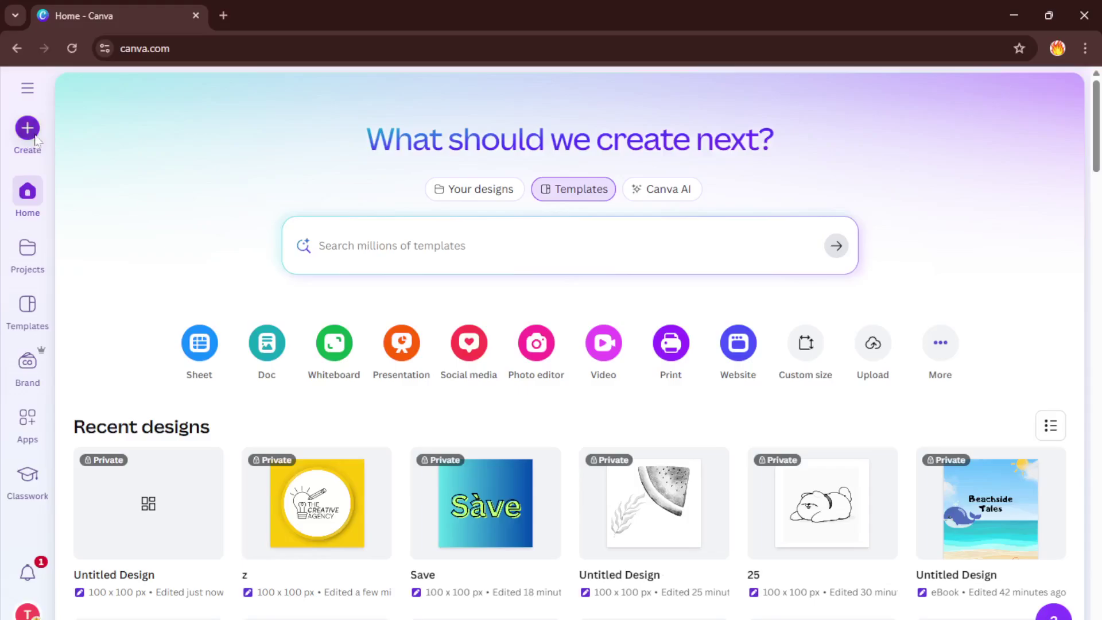
# Create a blank 100×100 px custom-size design and open the File settings.
pyautogui.click(38, 138)
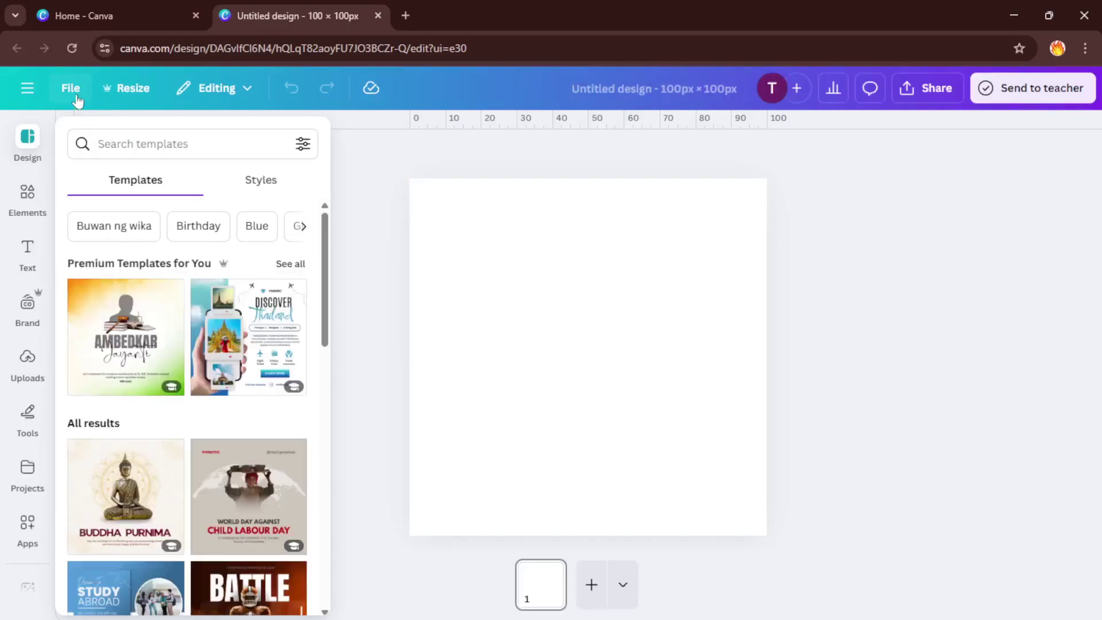
pyautogui.click(593, 238)
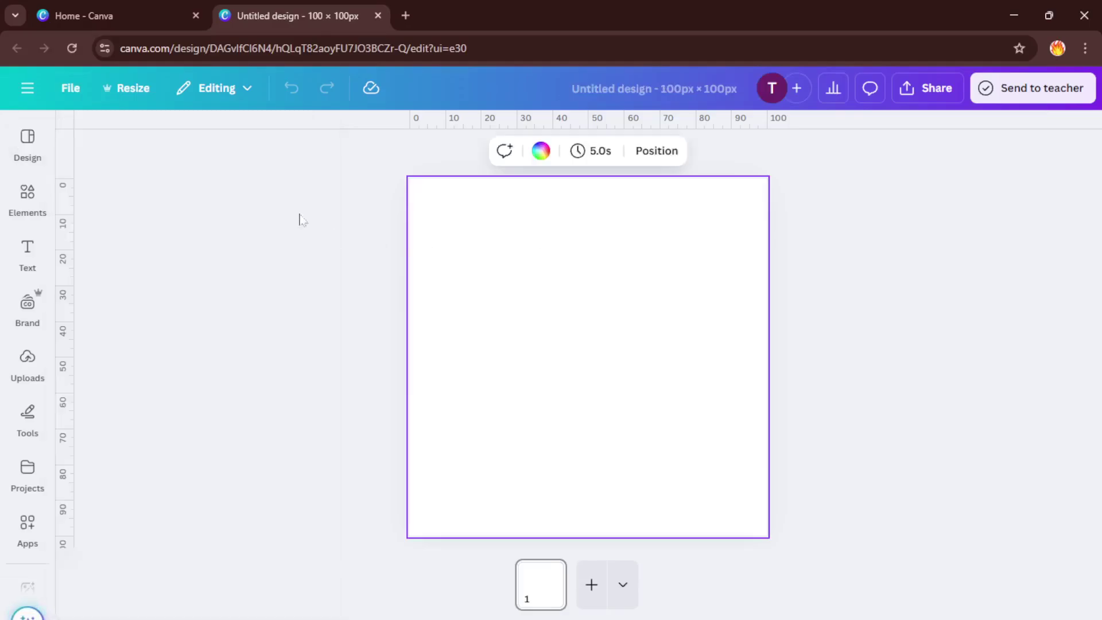
pyautogui.click(69, 88)
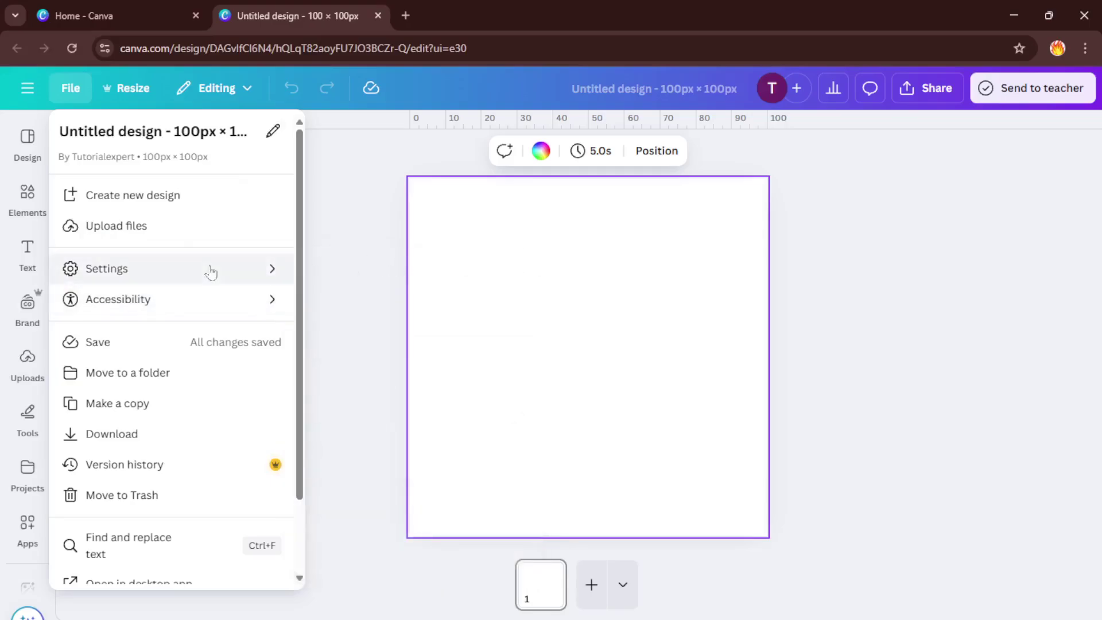
pyautogui.moveTo(107, 268)
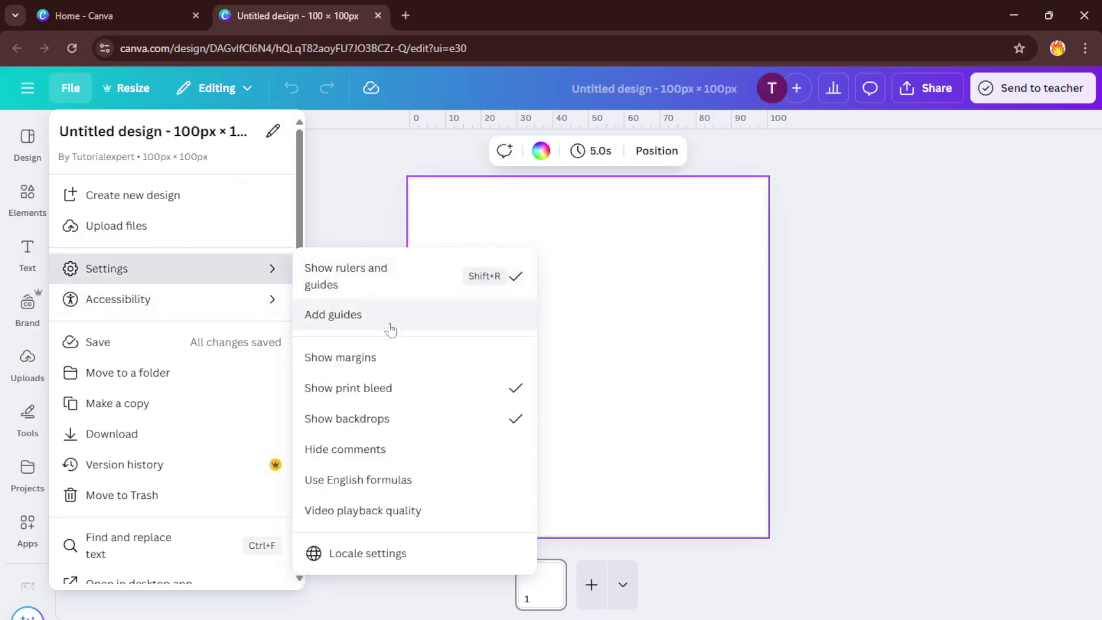
# Add custom guides: 2 columns, 1.1 px gap, 1.7 px margin, 1 row, 1.6 row margin.
pyautogui.click(389, 319)
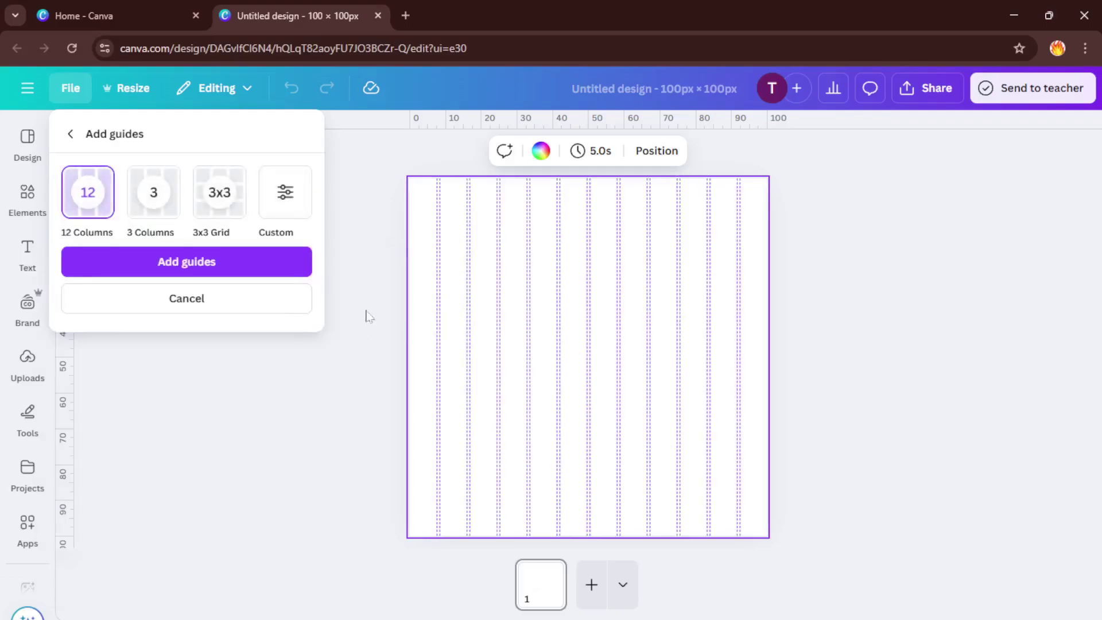
pyautogui.click(285, 192)
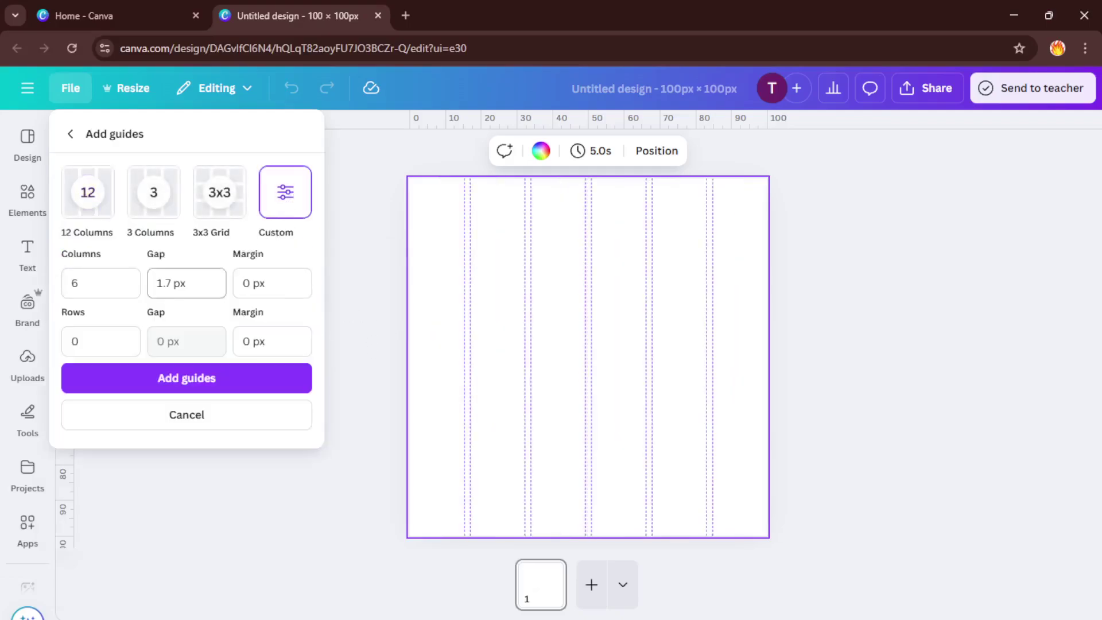
pyautogui.click(93, 293)
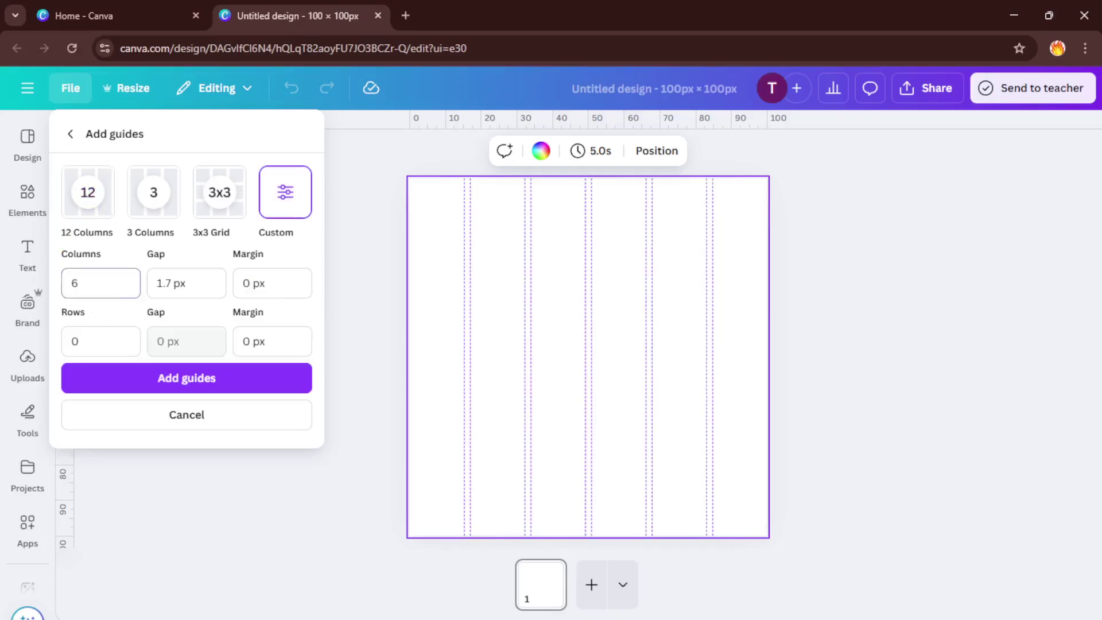
pyautogui.doubleClick(75, 283)
pyautogui.write('2')
pyautogui.press('Tab')
pyautogui.write('1.1')
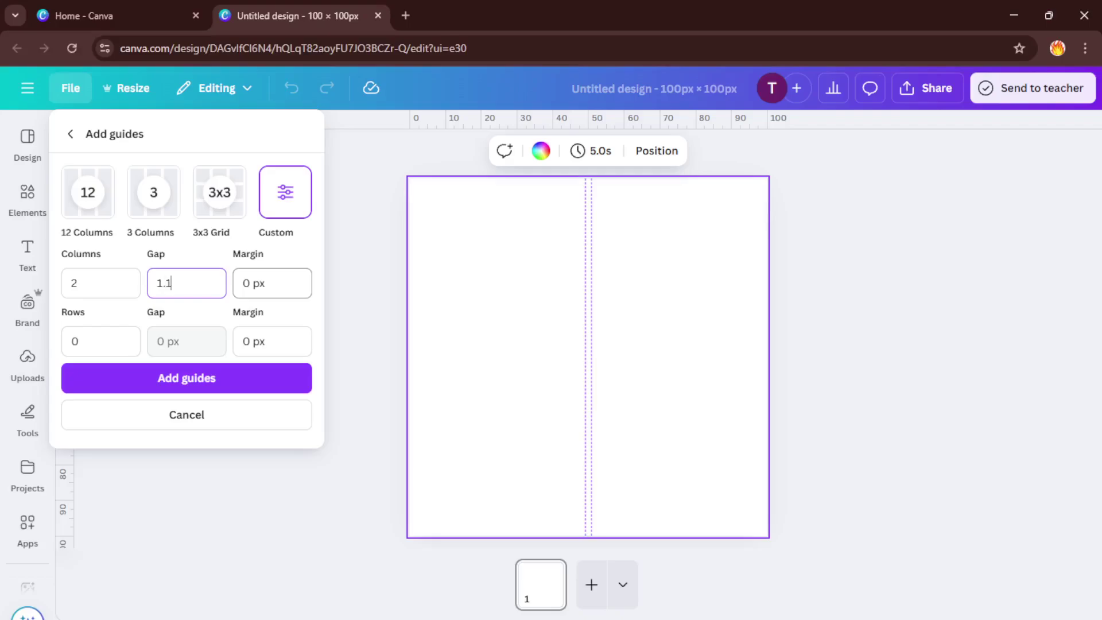
pyautogui.press('Tab')
pyautogui.write('1.7')
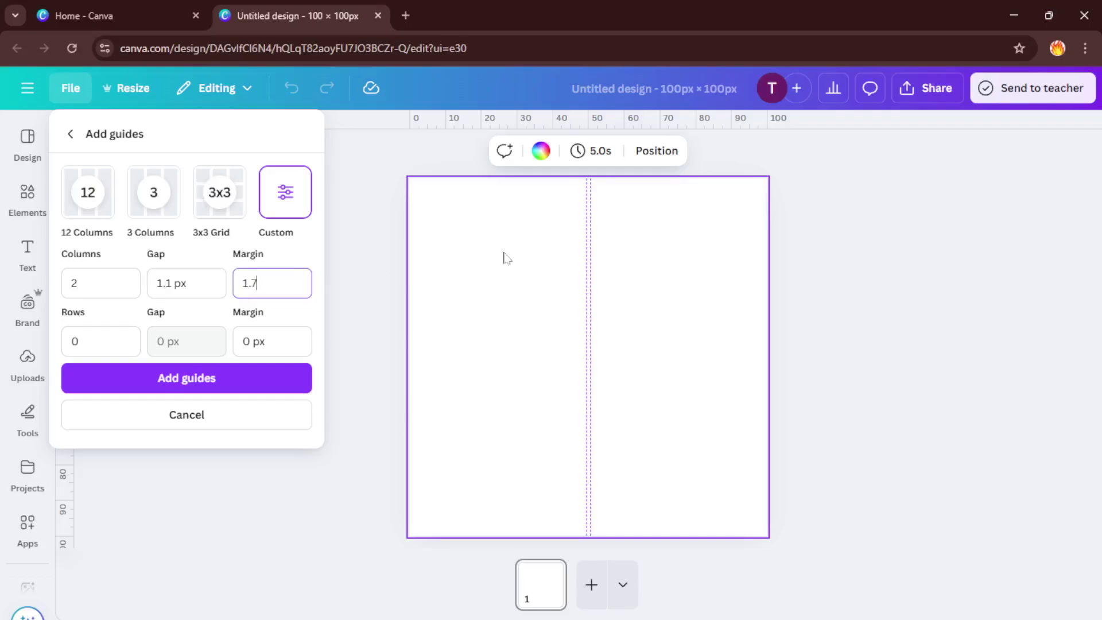
pyautogui.click(112, 341)
pyautogui.write('1')
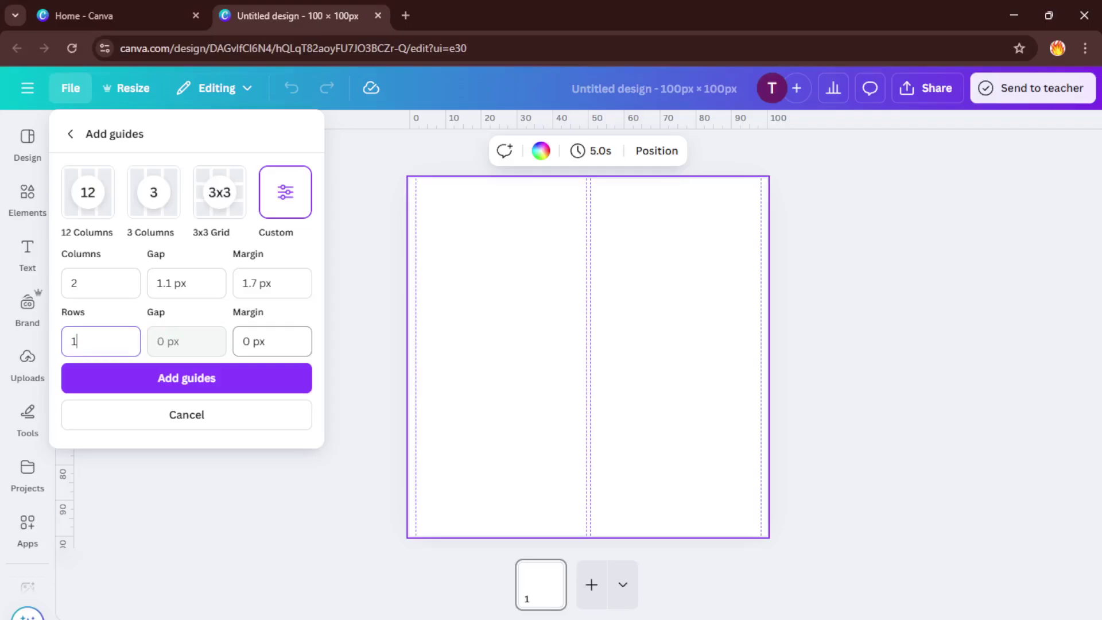
pyautogui.click(273, 341)
pyautogui.write('1.6')
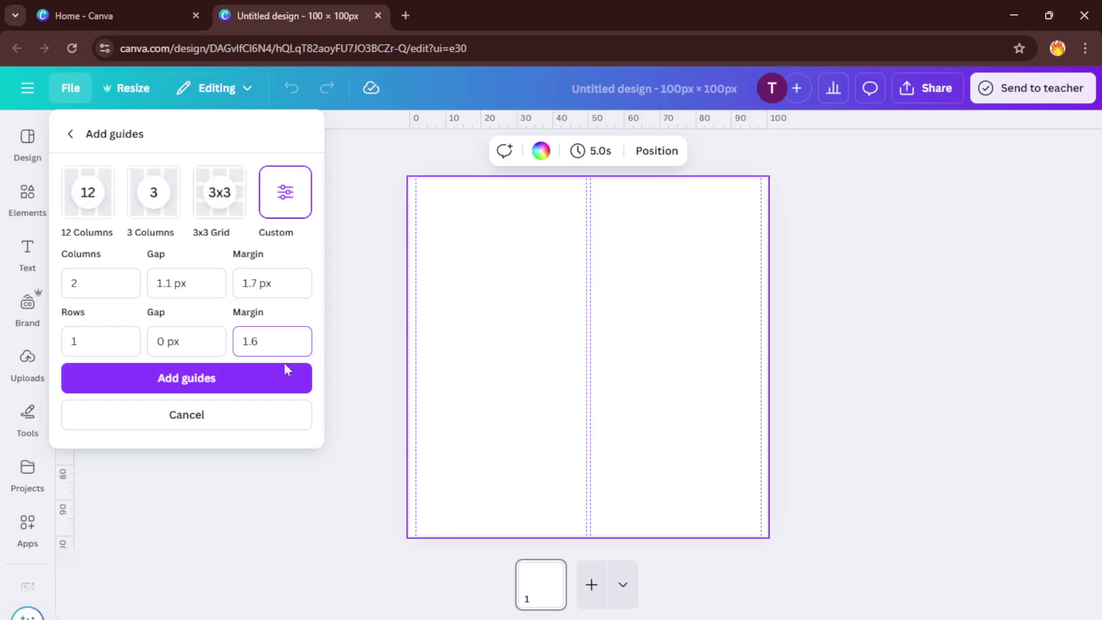
pyautogui.click(249, 383)
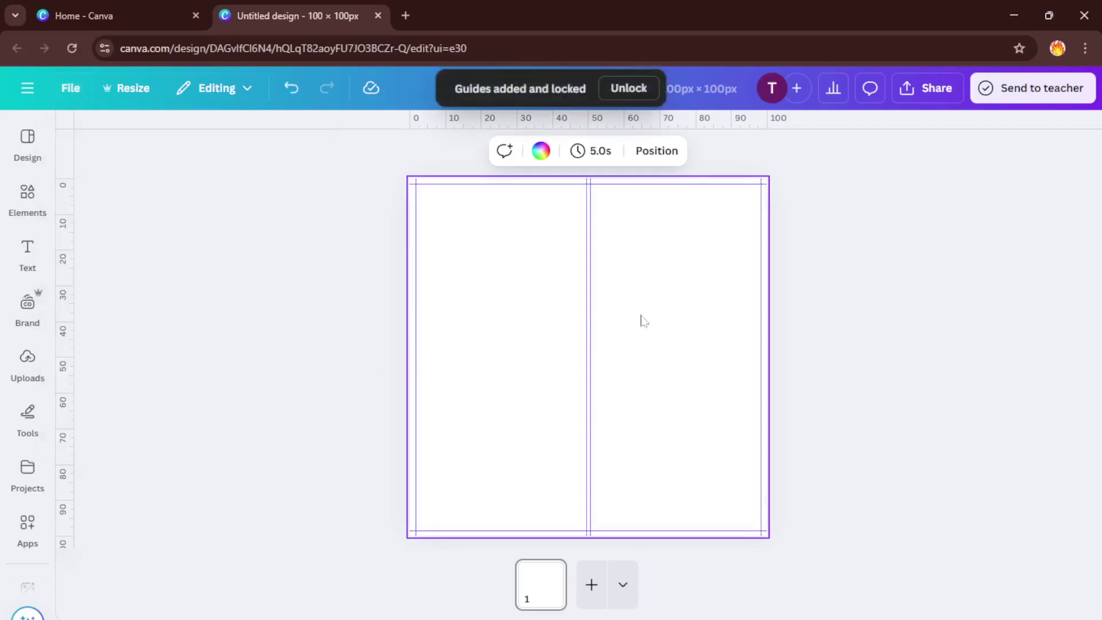
# Add a landscape image frame from Elements and fit it into the top-left column.
pyautogui.click(26, 198)
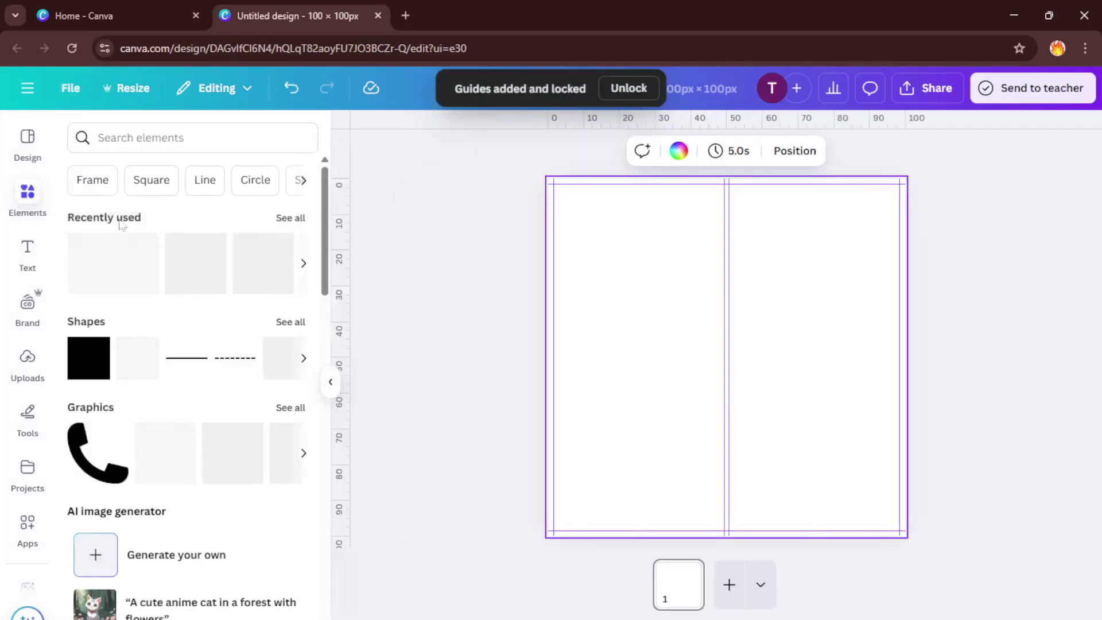
pyautogui.click(93, 180)
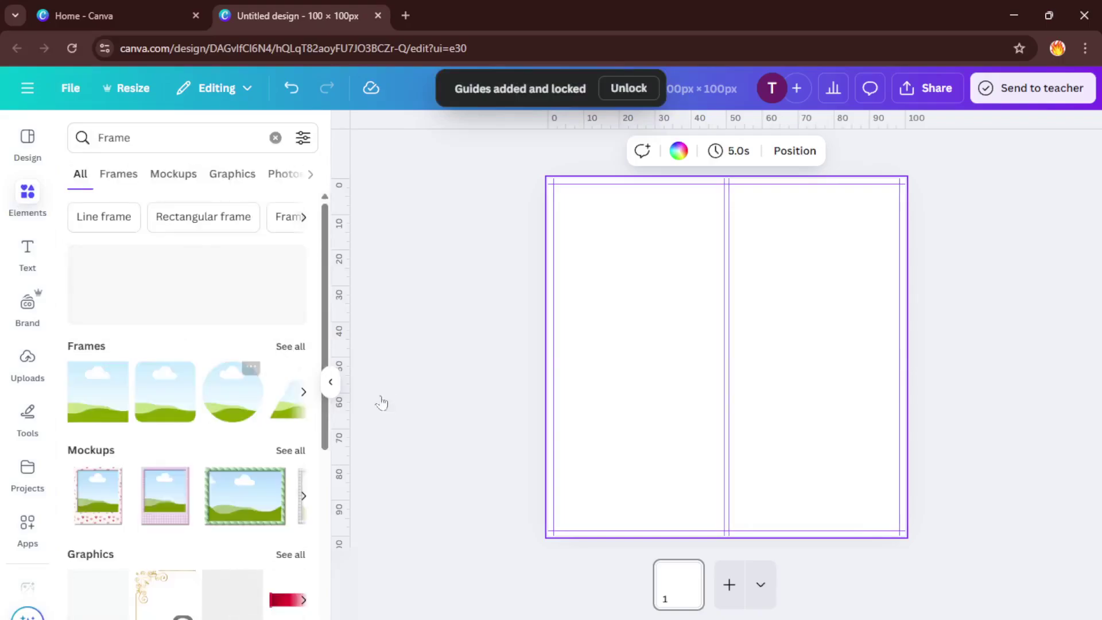
pyautogui.click(77, 415)
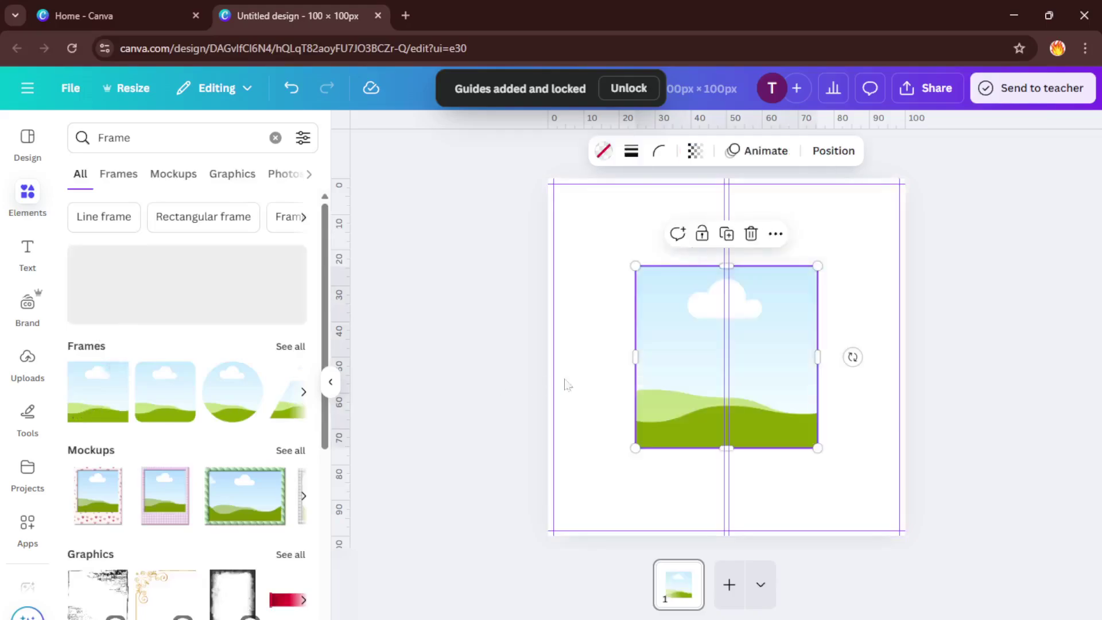
pyautogui.moveTo(700, 367); pyautogui.dragTo(591, 281)
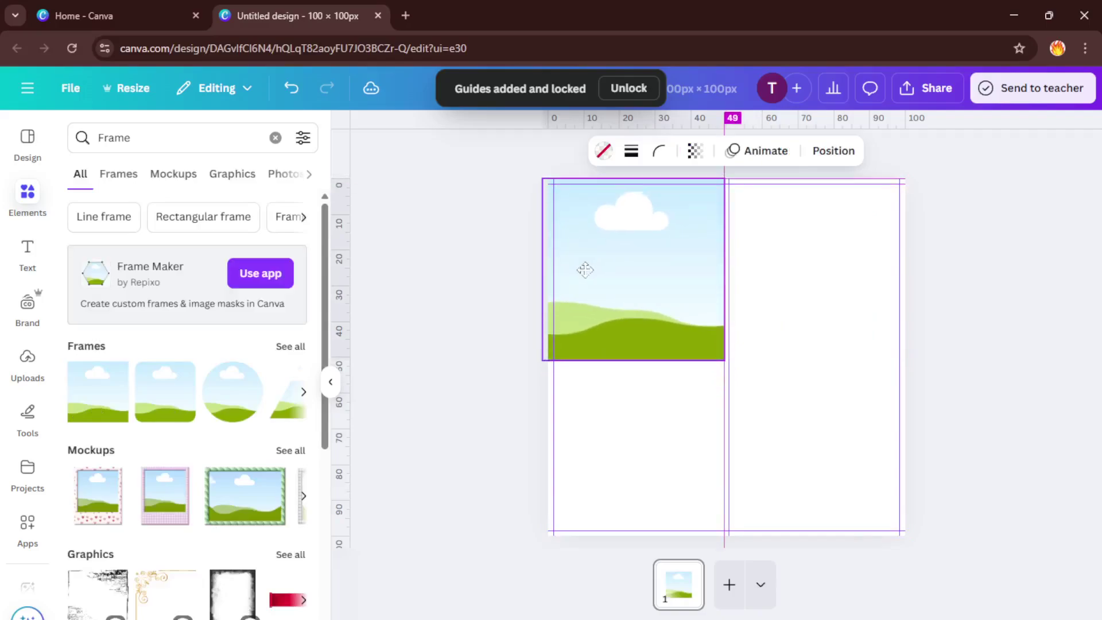
pyautogui.moveTo(591, 280); pyautogui.dragTo(586, 278)
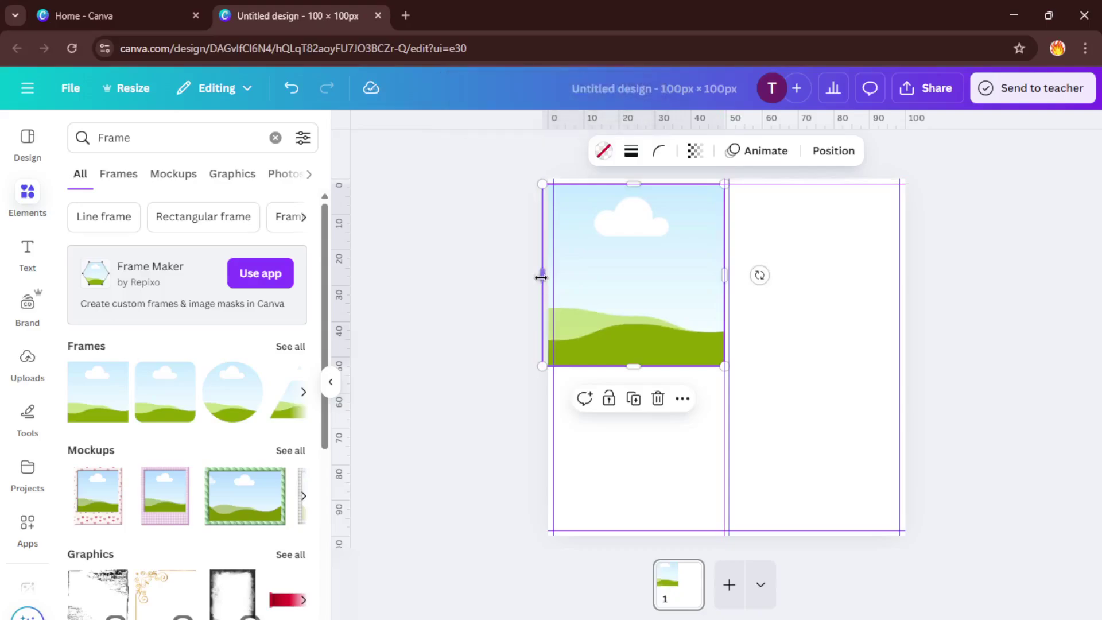
pyautogui.moveTo(541, 277); pyautogui.dragTo(554, 277)
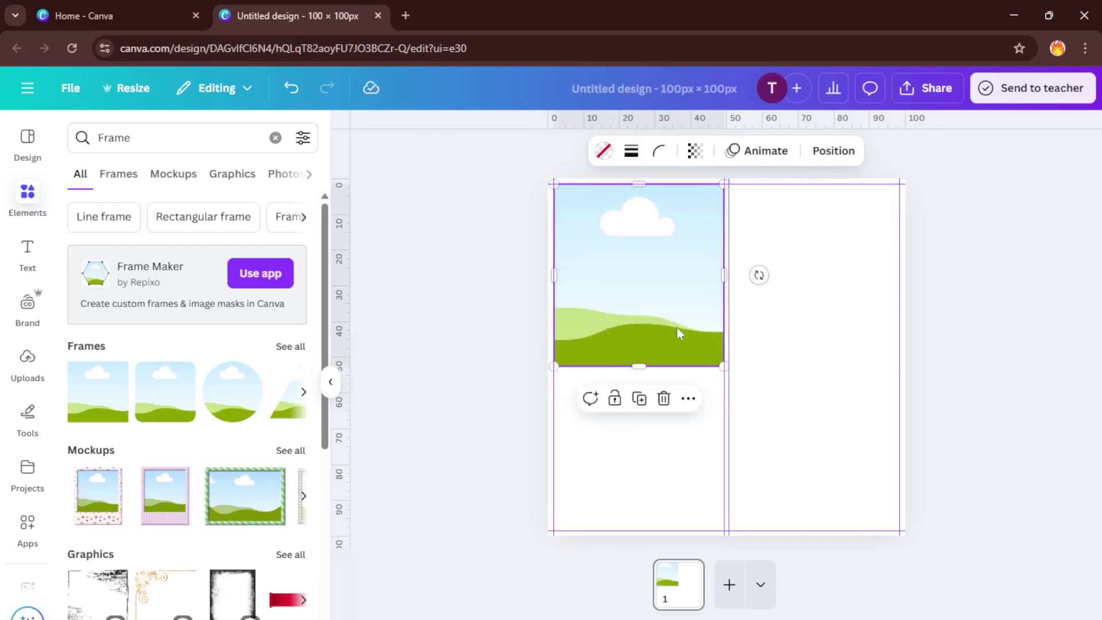
# Duplicate the frame, move the copy to the lower right column, and deselect.
pyautogui.hotkey('ctrl', 'd')
pyautogui.moveTo(719, 314)
pyautogui.mouseDown()
pyautogui.moveTo(835, 393)
pyautogui.moveTo(835, 412)
pyautogui.mouseUp()
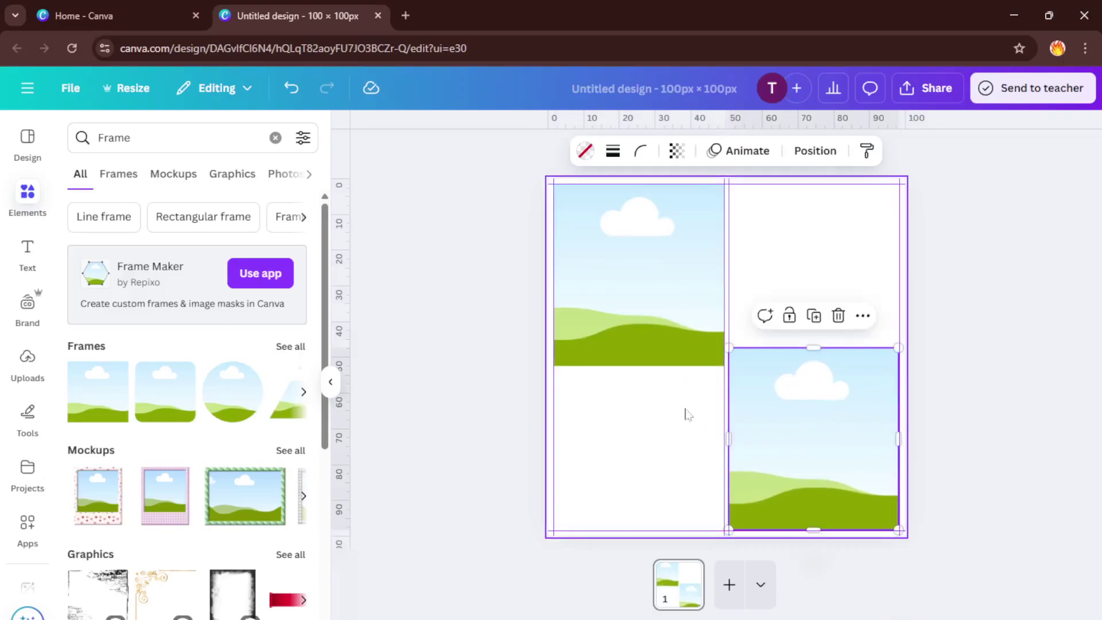
pyautogui.click(674, 404)
pyautogui.click(805, 370)
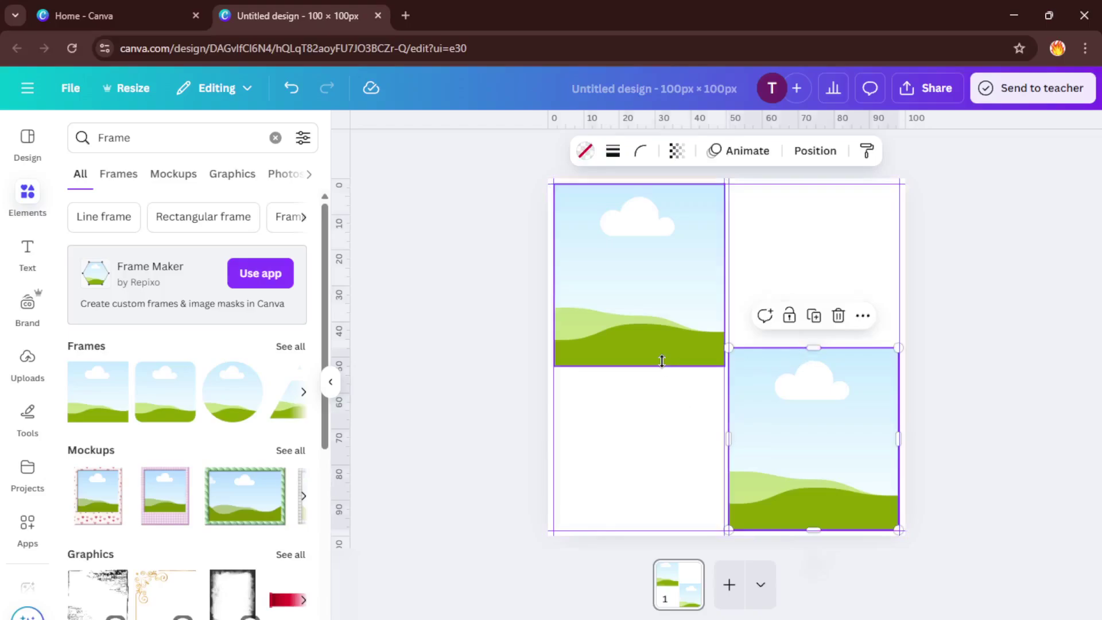
pyautogui.click(661, 359)
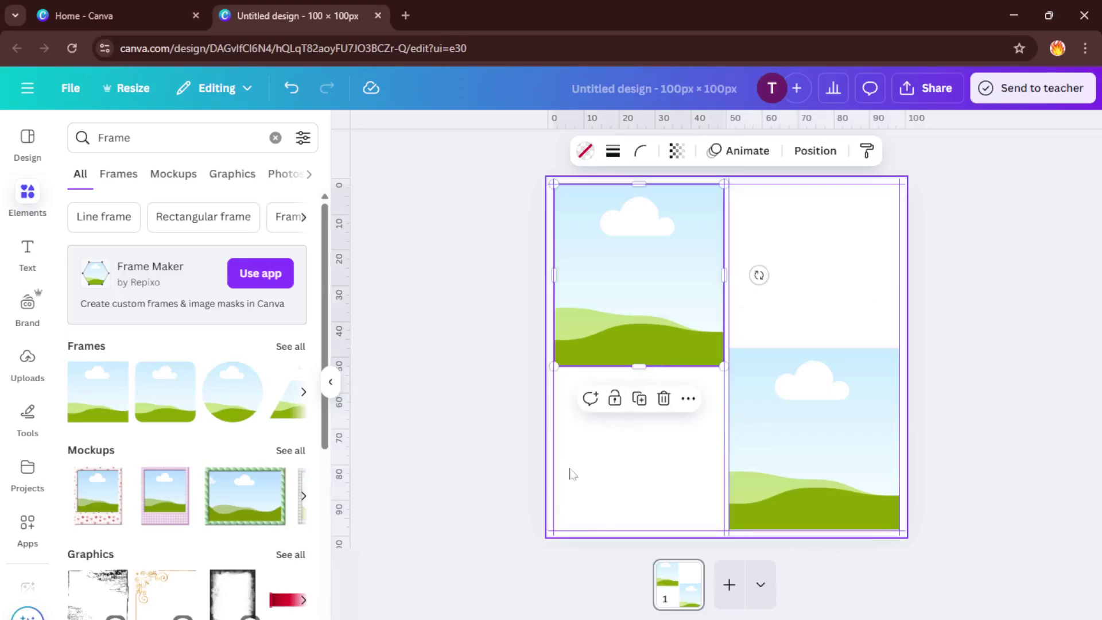
pyautogui.click(573, 474)
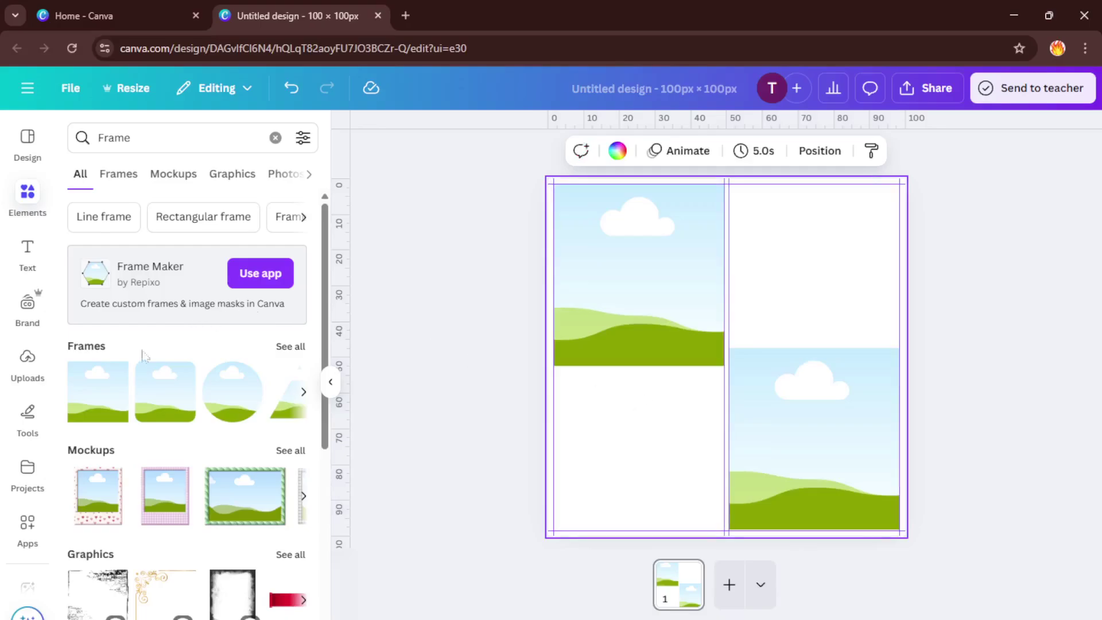
# Clear the Frame search in Elements and browse the Charts category.
pyautogui.click(29, 200)
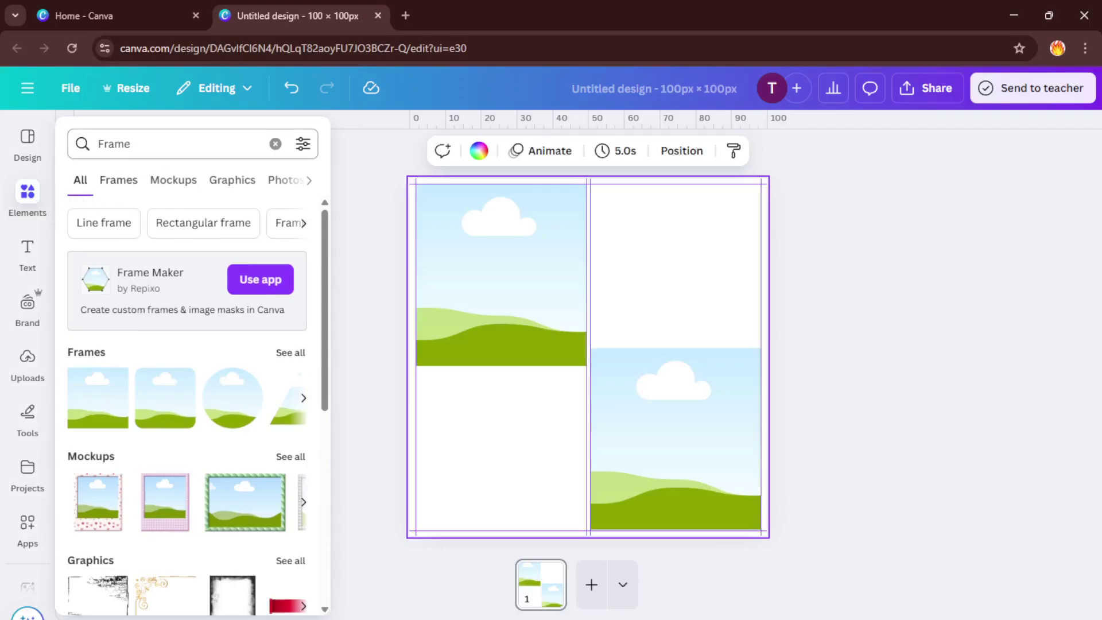
pyautogui.click(172, 143)
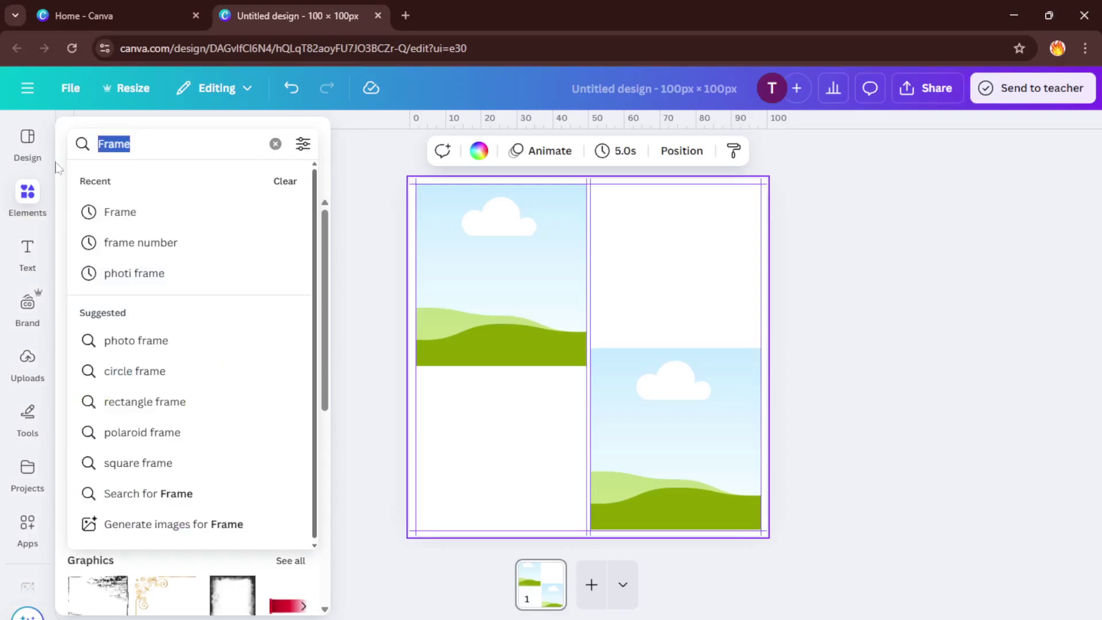
pyautogui.press('BackSpace')
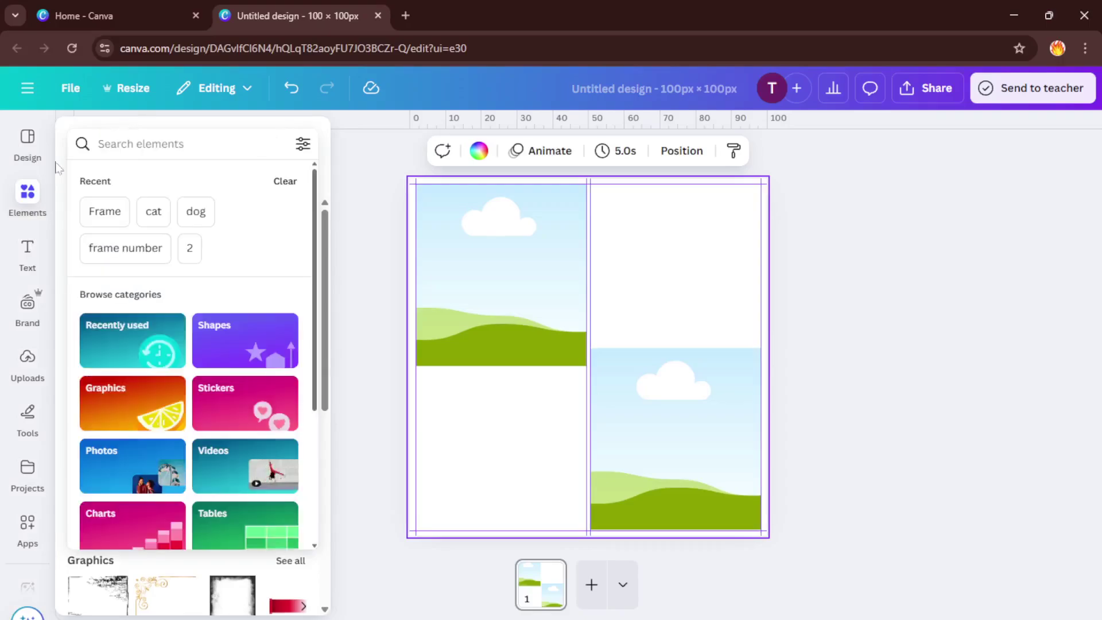
pyautogui.scroll(-1, 156, 344)
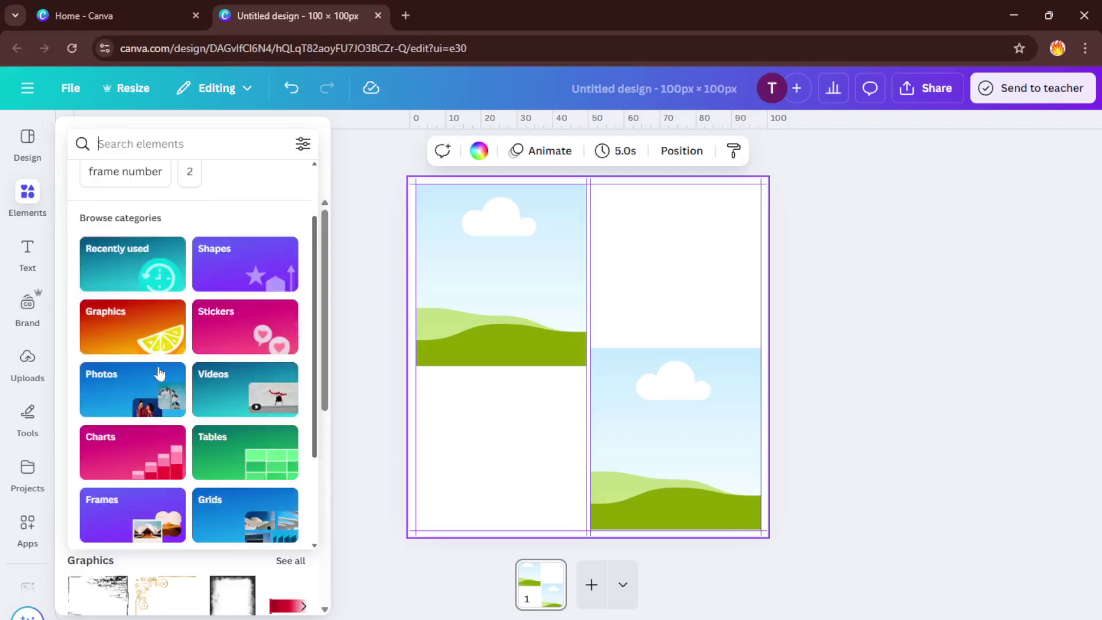
pyautogui.scroll(-1, 155, 361)
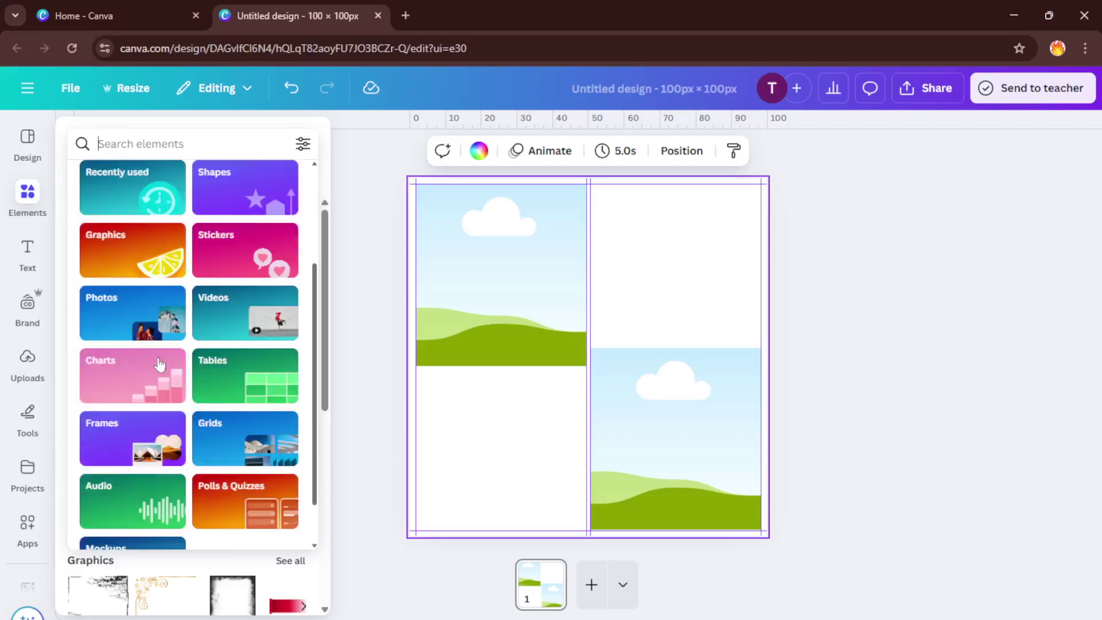
pyautogui.scroll(-1, 152, 378)
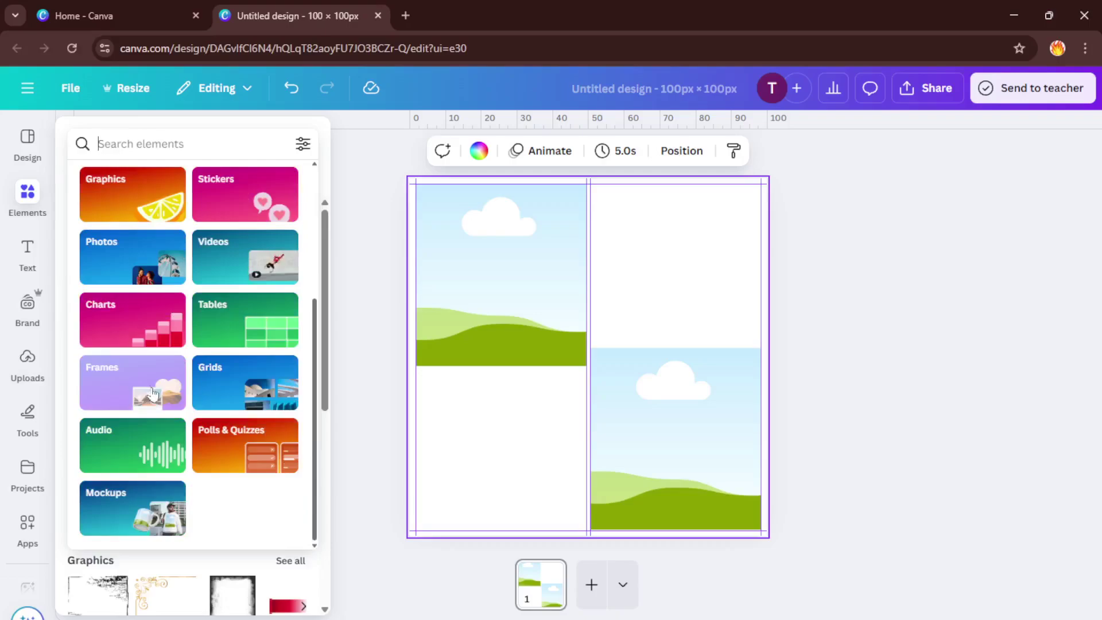
pyautogui.click(137, 319)
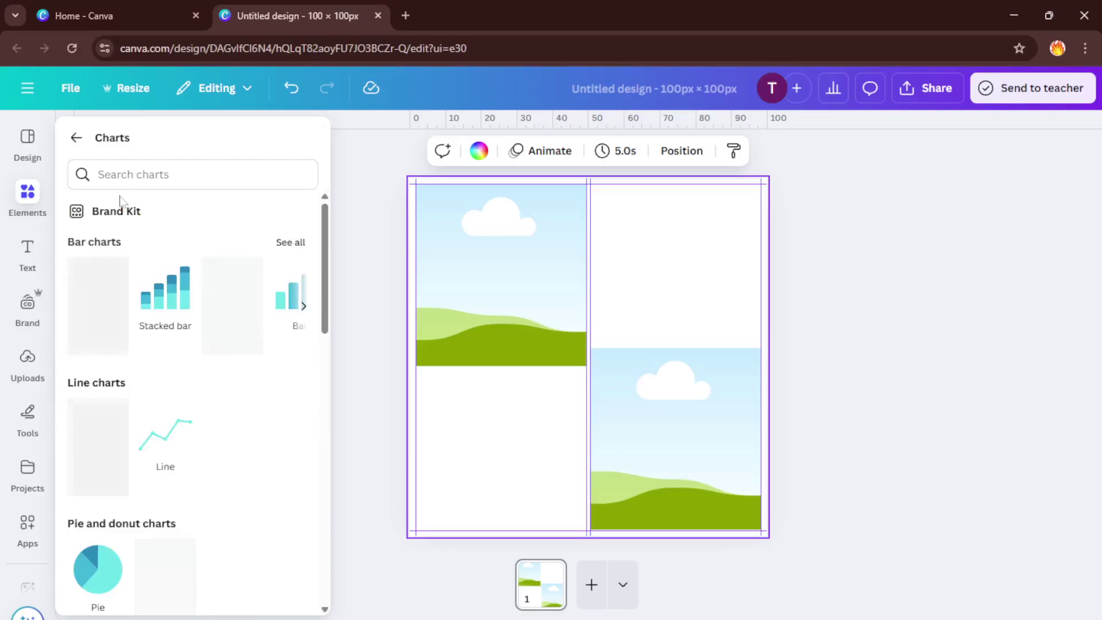
pyautogui.click(138, 173)
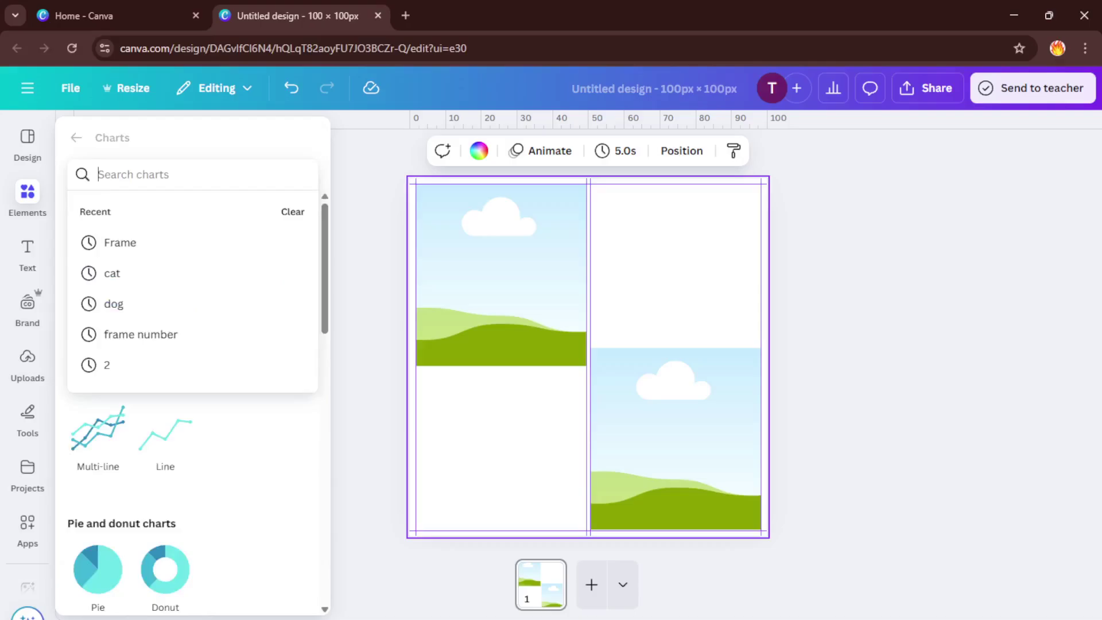
# Return to the Frame results, close the Elements panel, and close the editor tab.
pyautogui.click(73, 145)
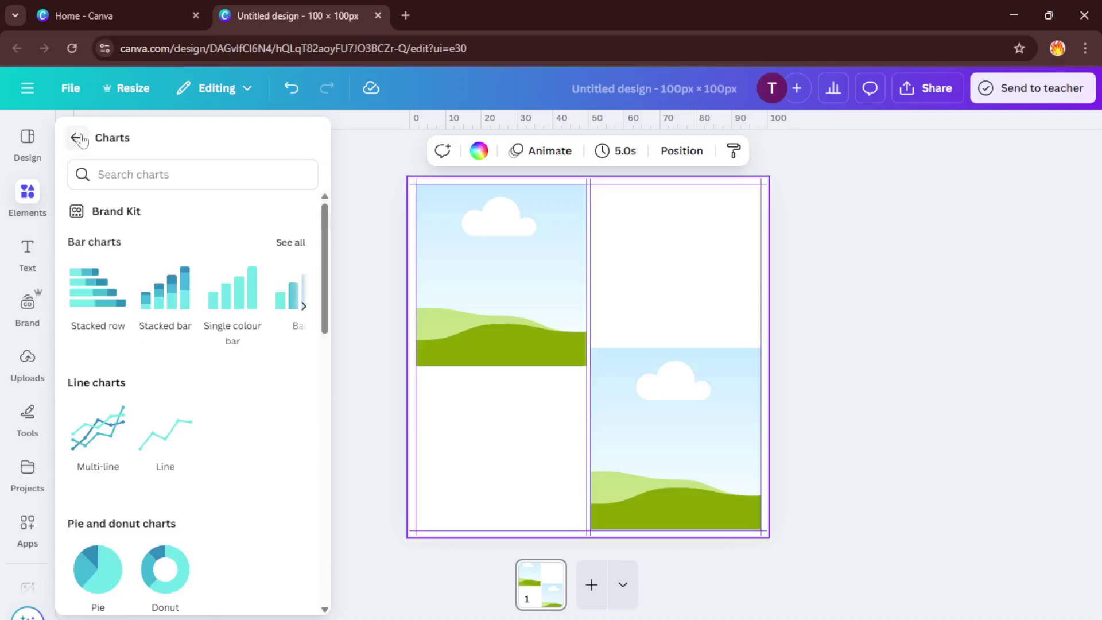
pyautogui.click(76, 137)
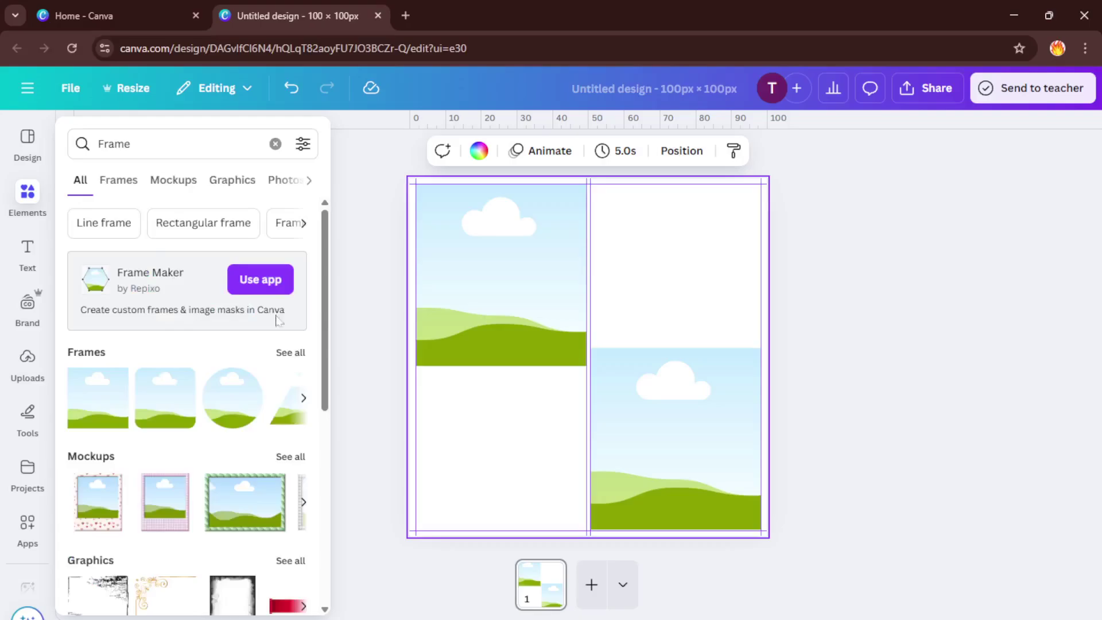
pyautogui.click(568, 345)
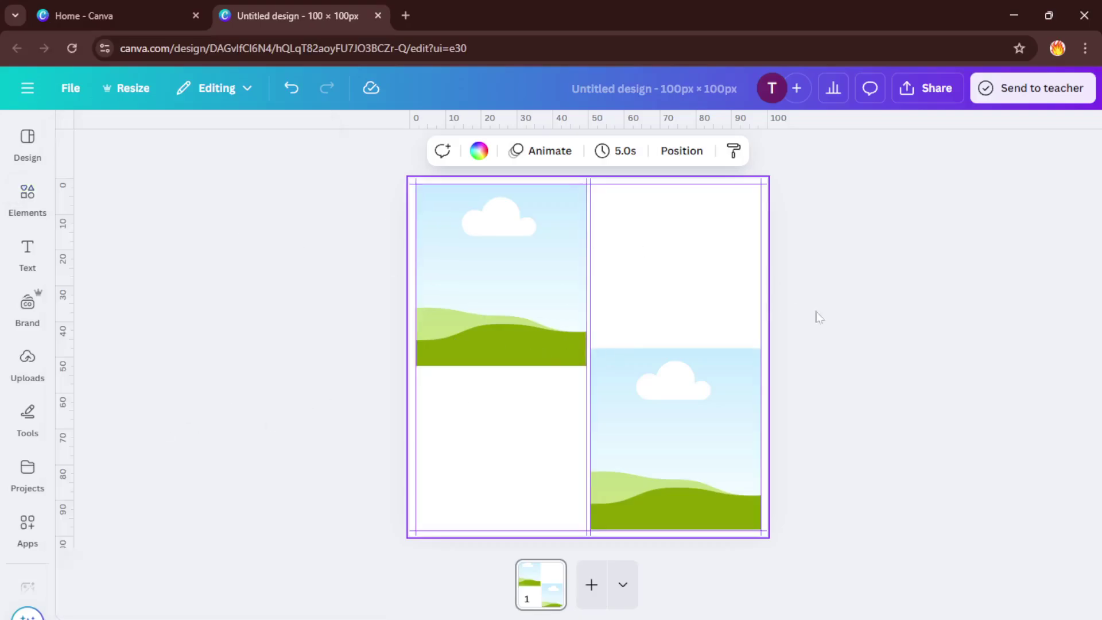
pyautogui.hotkey('ctrl', 'w')
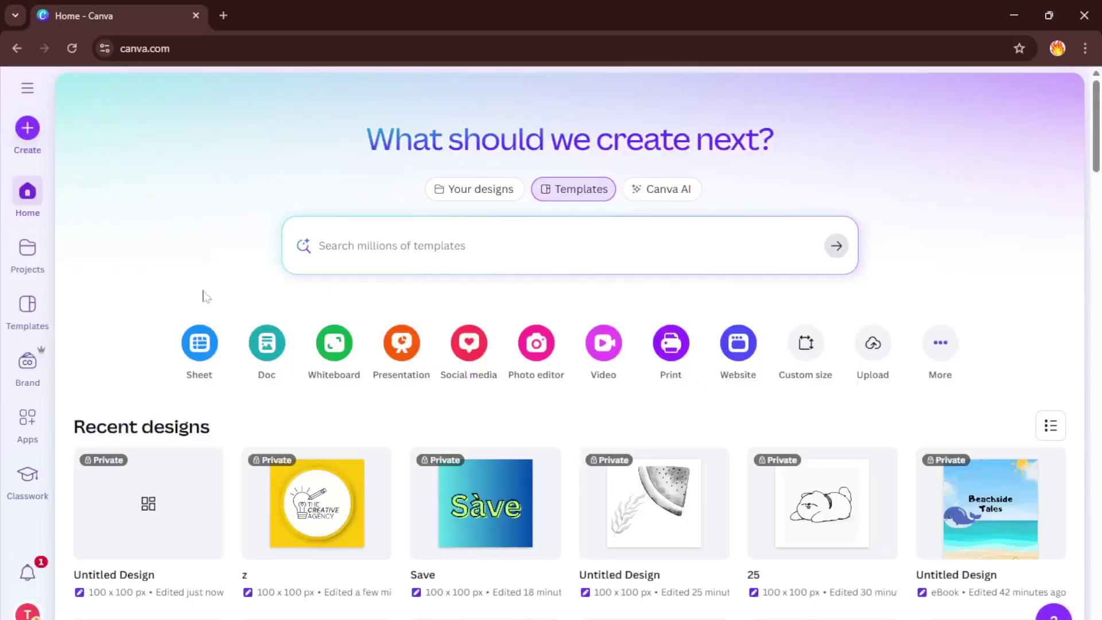